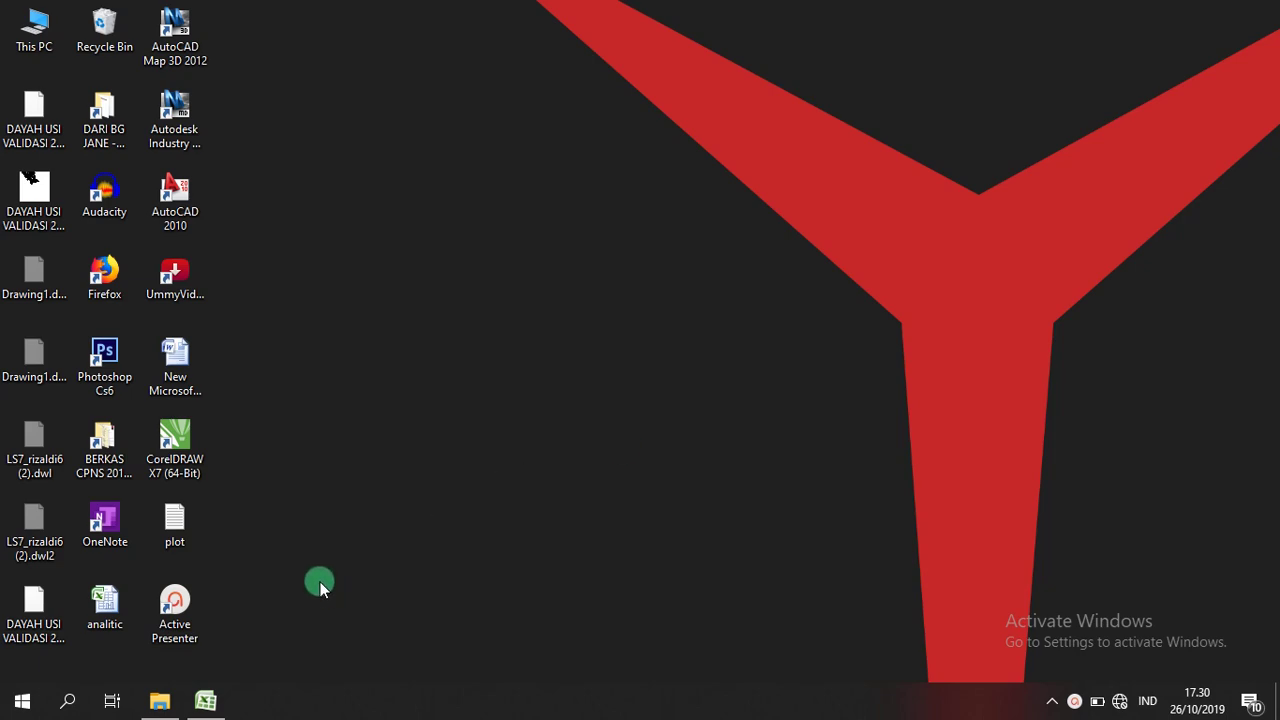
- Restore the DATA INPUT SU workbook window from the taskbar to show the DATA NILAI SISWA table
click(208, 697)
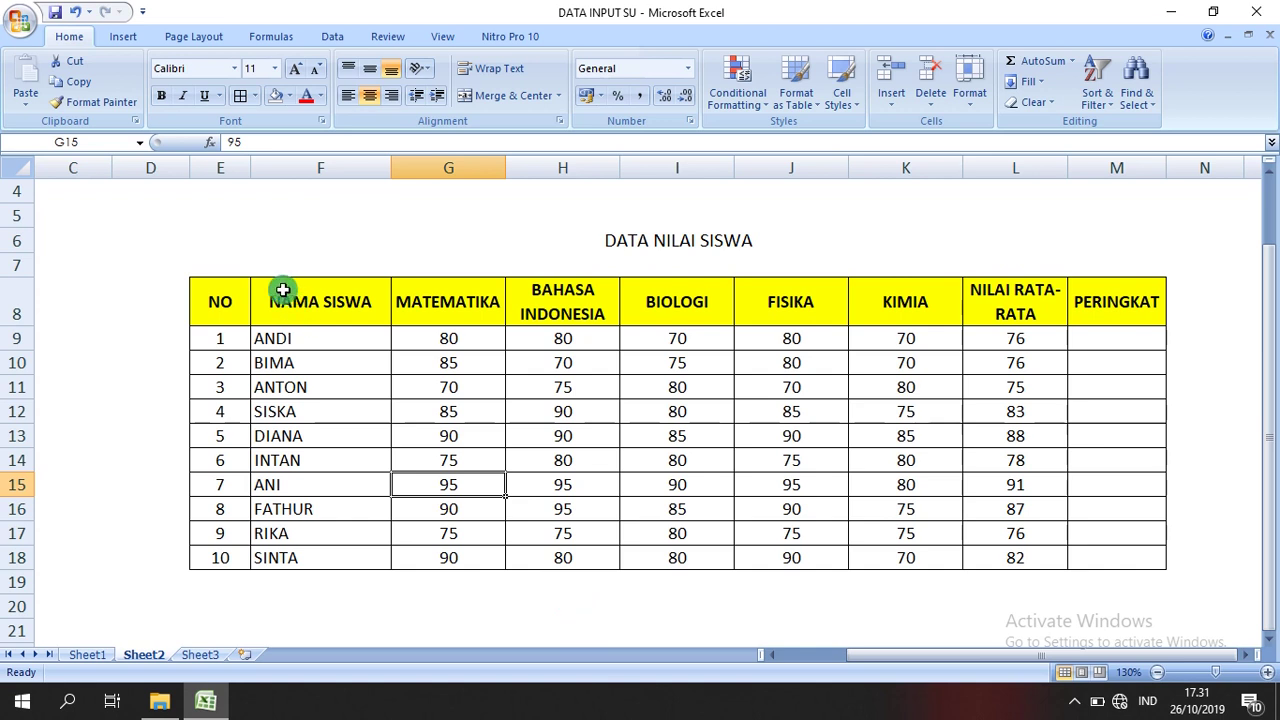
- Turn on AutoFilter for the grade table selected from NAMA SISWA through PERINGKAT
drag(283, 290, 1096, 554)
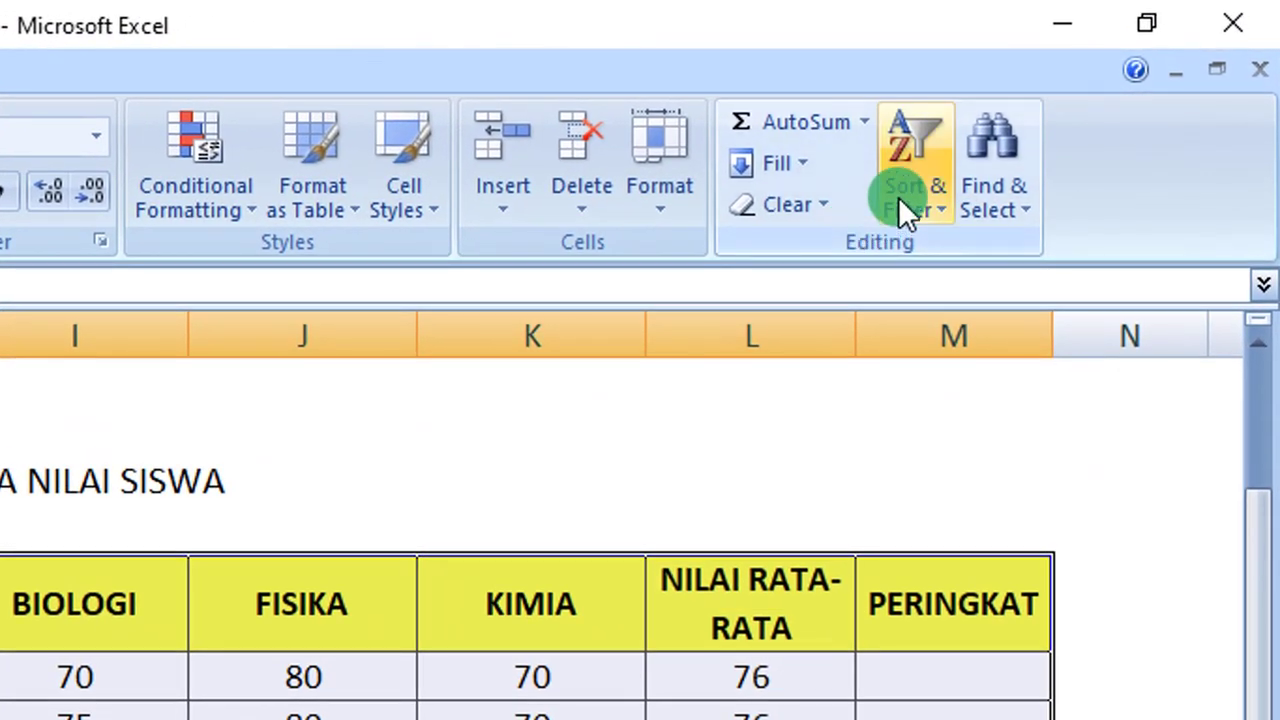
click(918, 201)
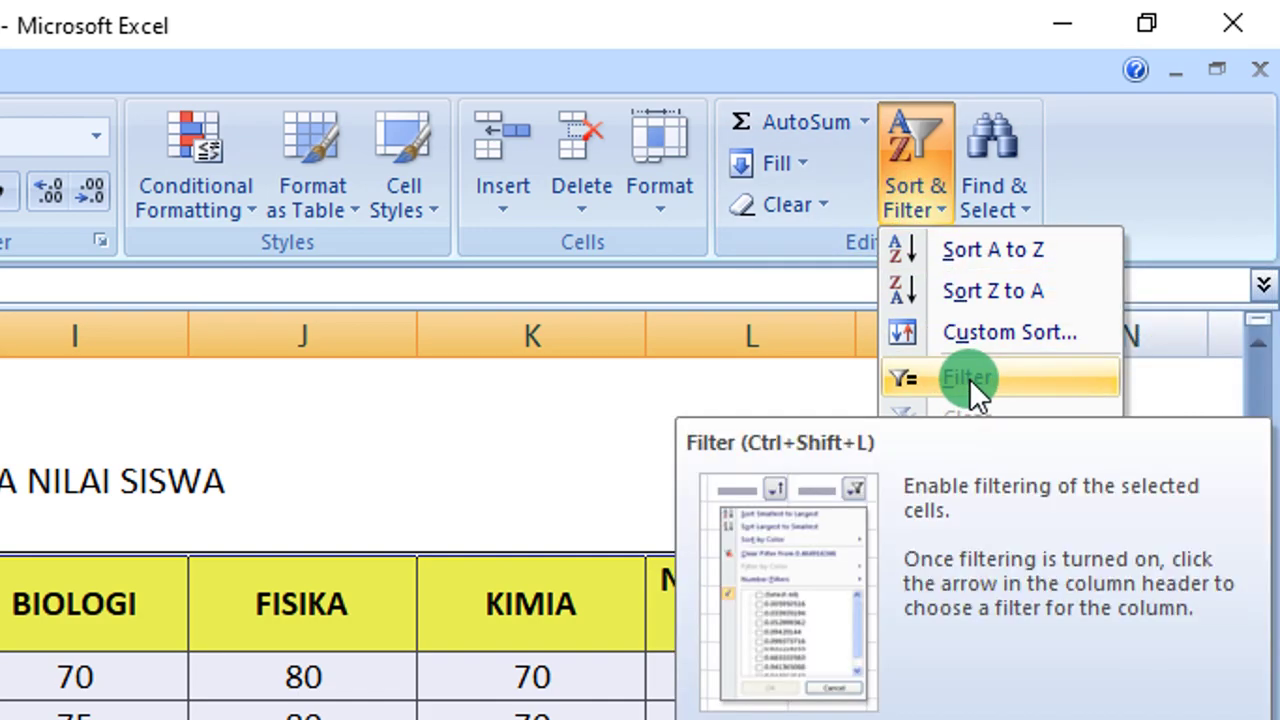
click(969, 380)
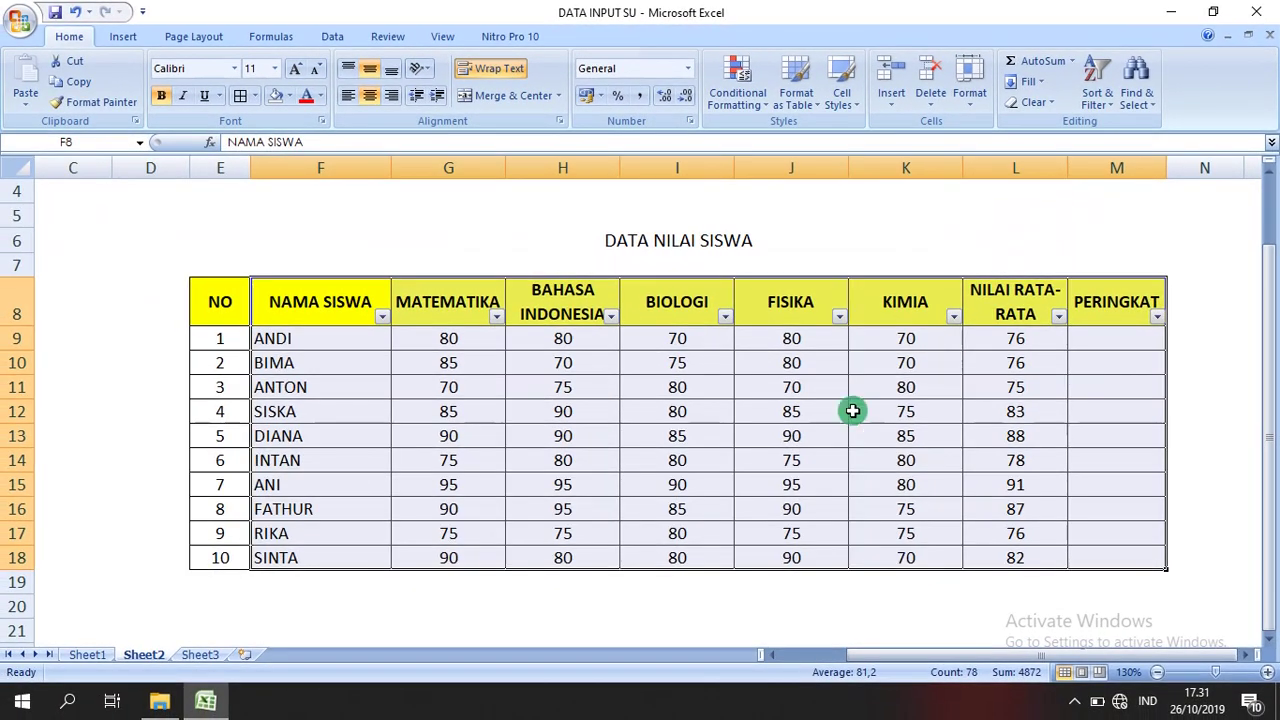
click(843, 413)
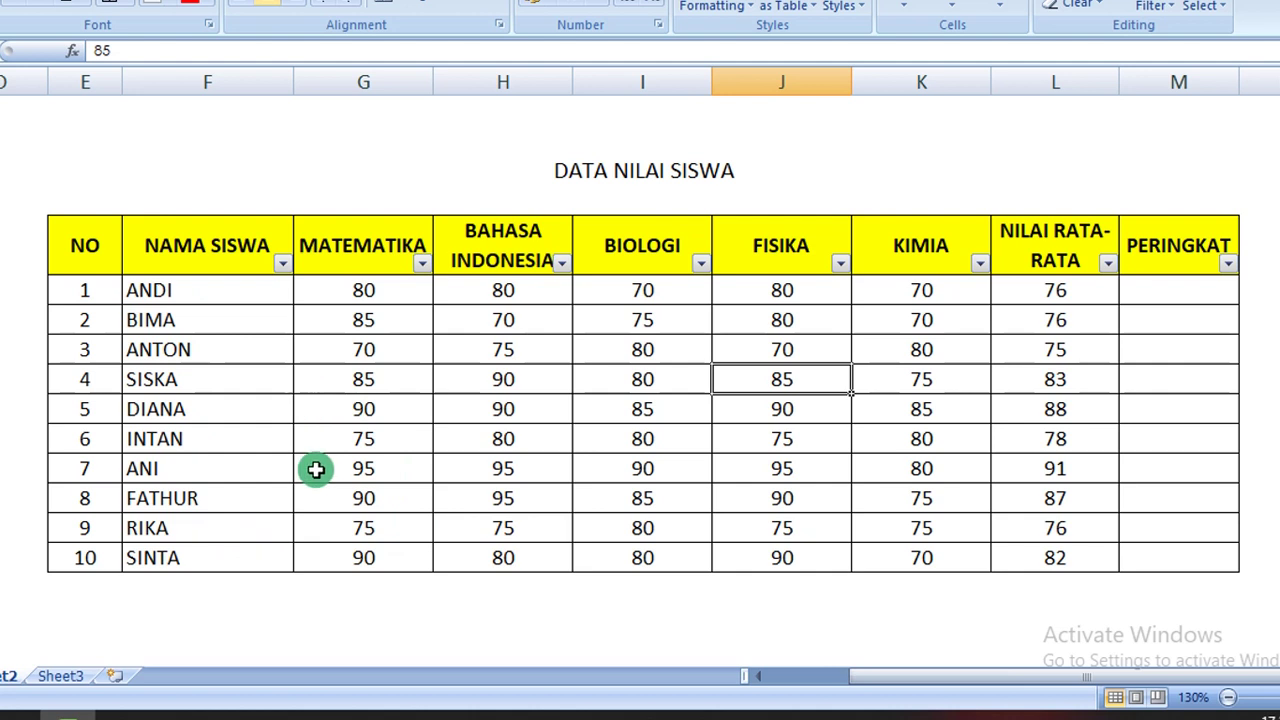
- Sort students by NILAI RATA-RATA largest to smallest, ANI's 91 first and ANTON's 75 last
click(1110, 266)
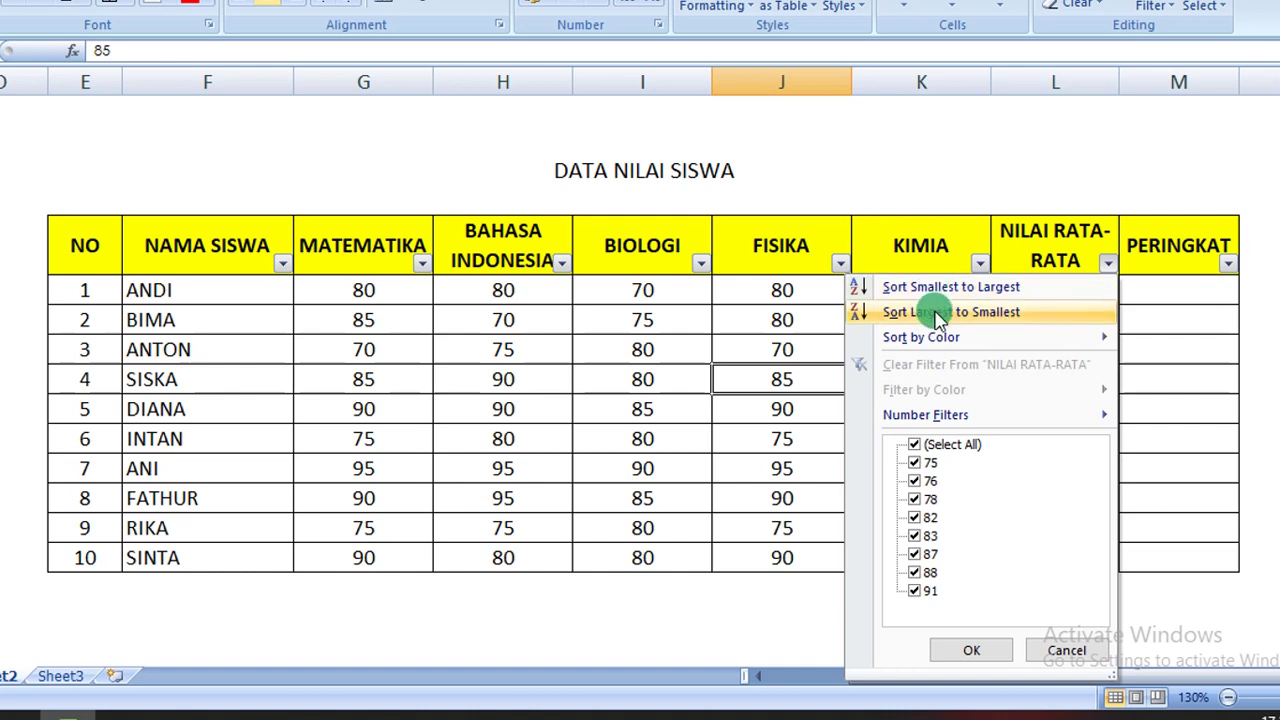
click(937, 318)
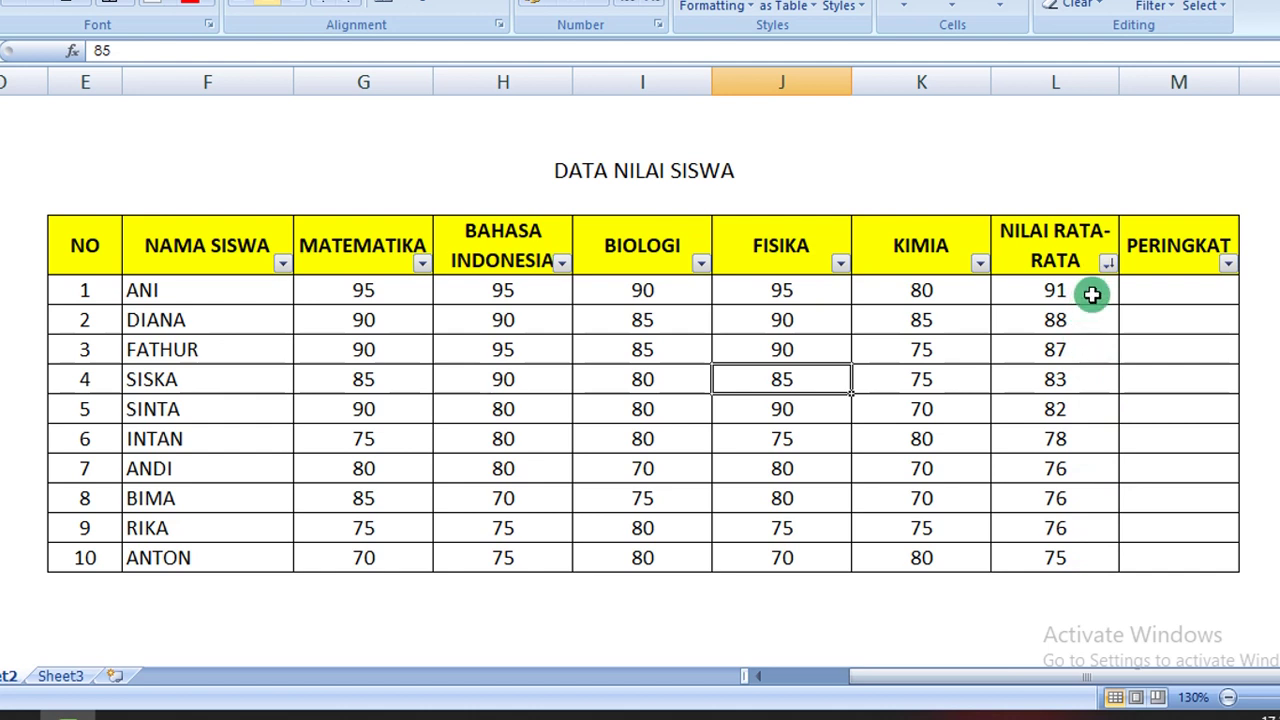
click(1187, 290)
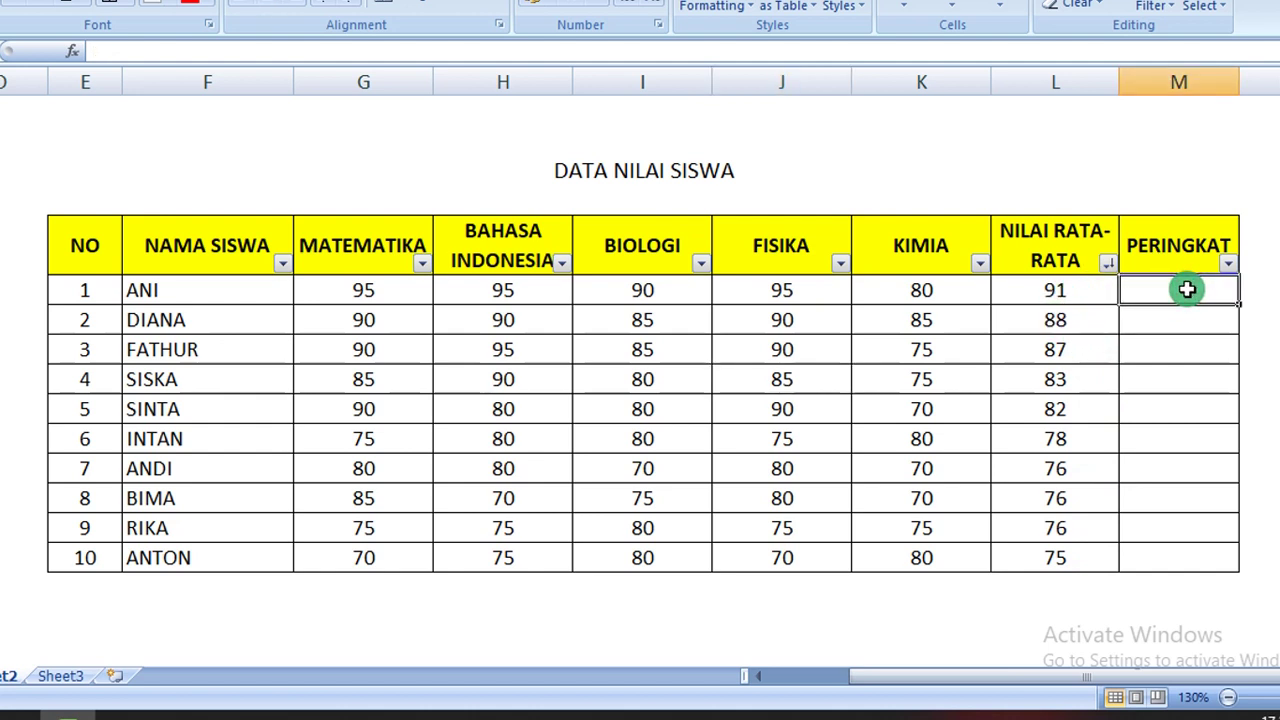
- Enter 1 and 2 in PERINGKAT, fill the series down to 10, and centre the ranks
text(1)
key(Return)
text(2)
key(Return)
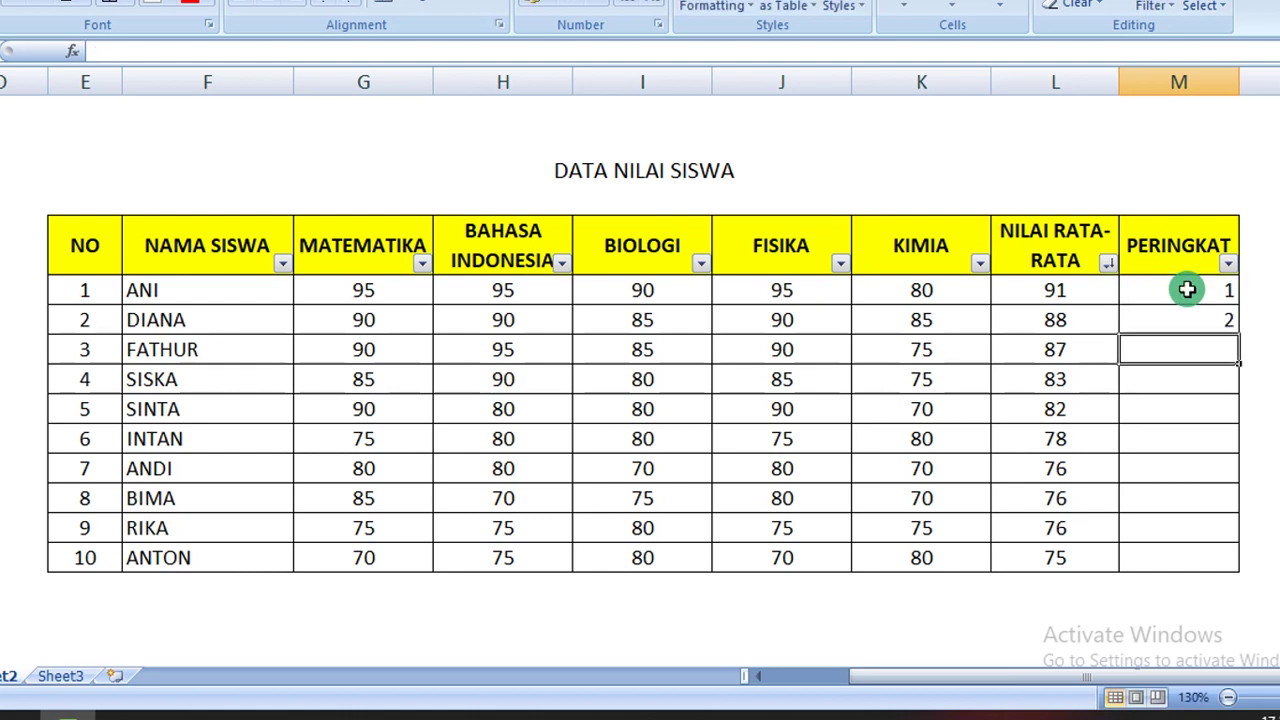
drag(1191, 290, 1240, 566)
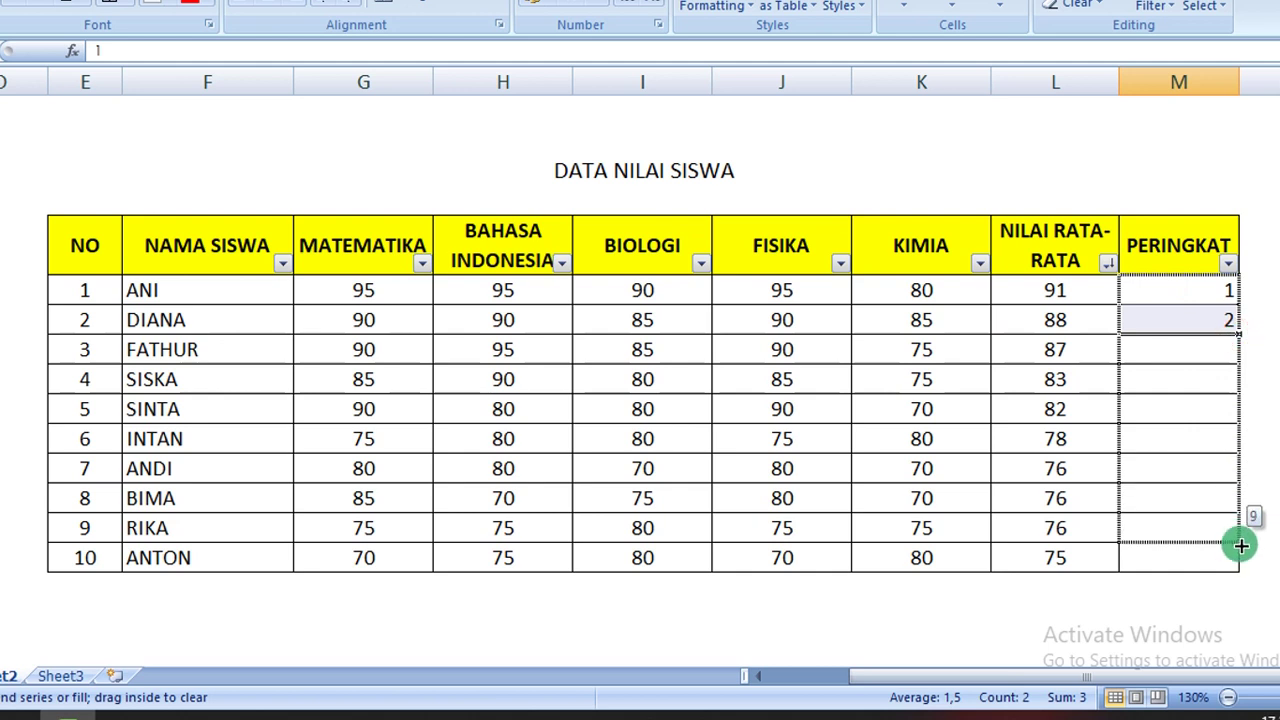
click(265, 3)
click(558, 401)
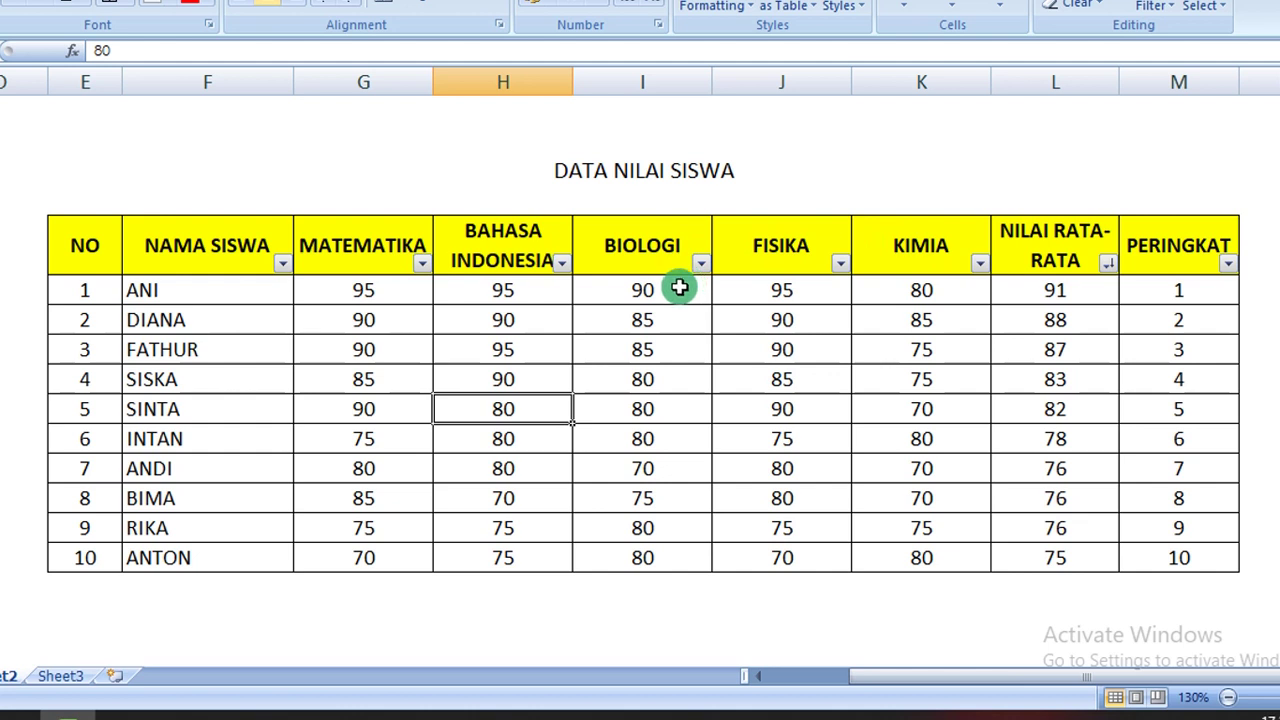
- Sort the table by KIMIA from largest to smallest, putting DIANA's 85 first
click(979, 263)
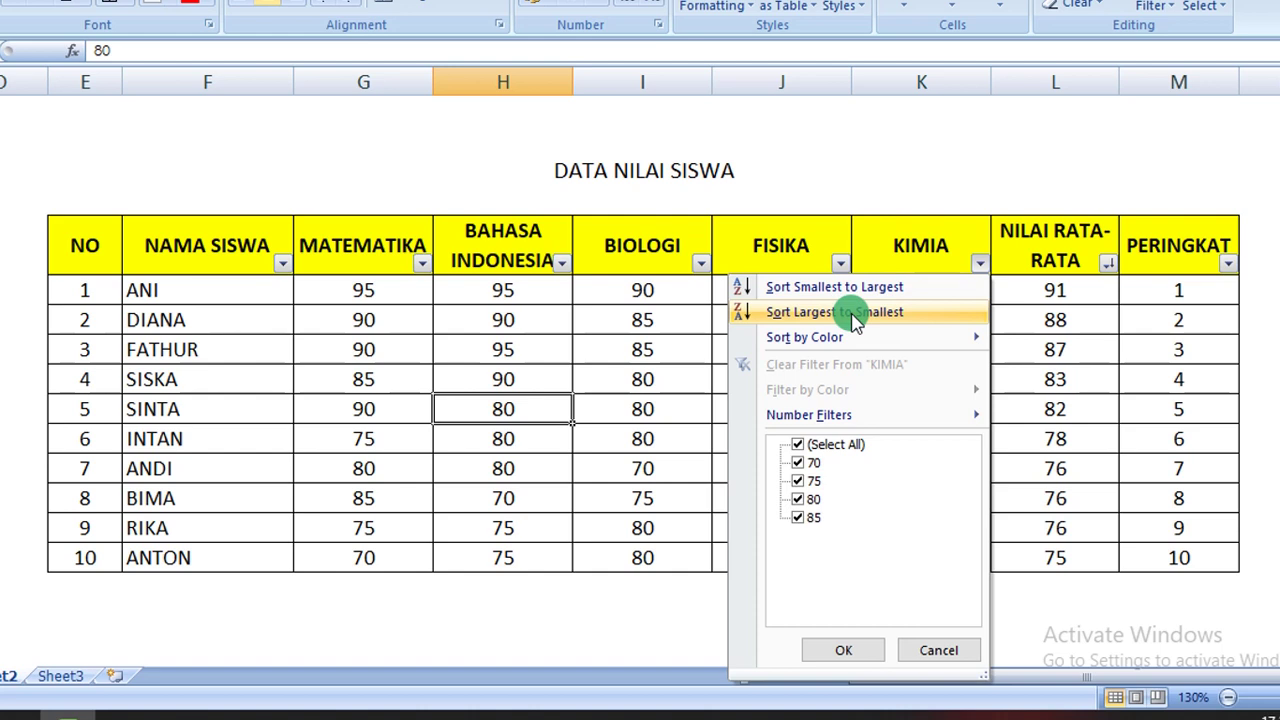
click(855, 313)
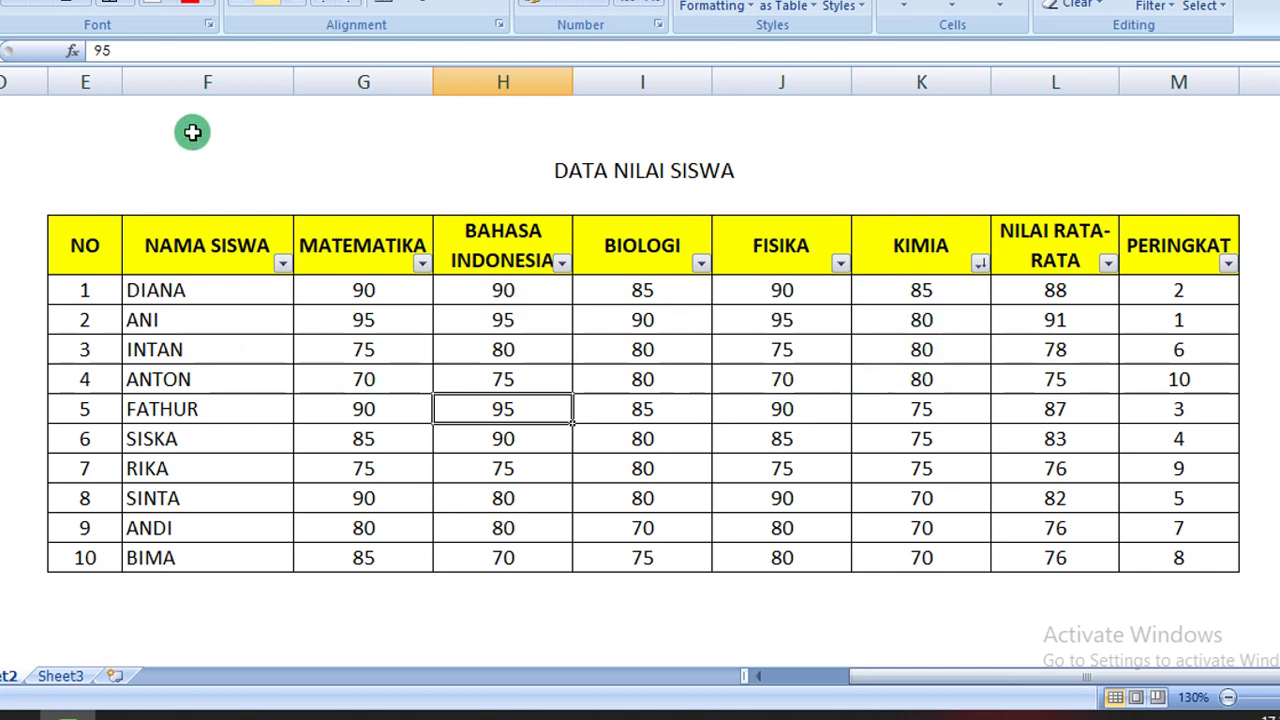
- Narrow column E holding the NO numbers to width 5,71
drag(121, 82, 111, 82)
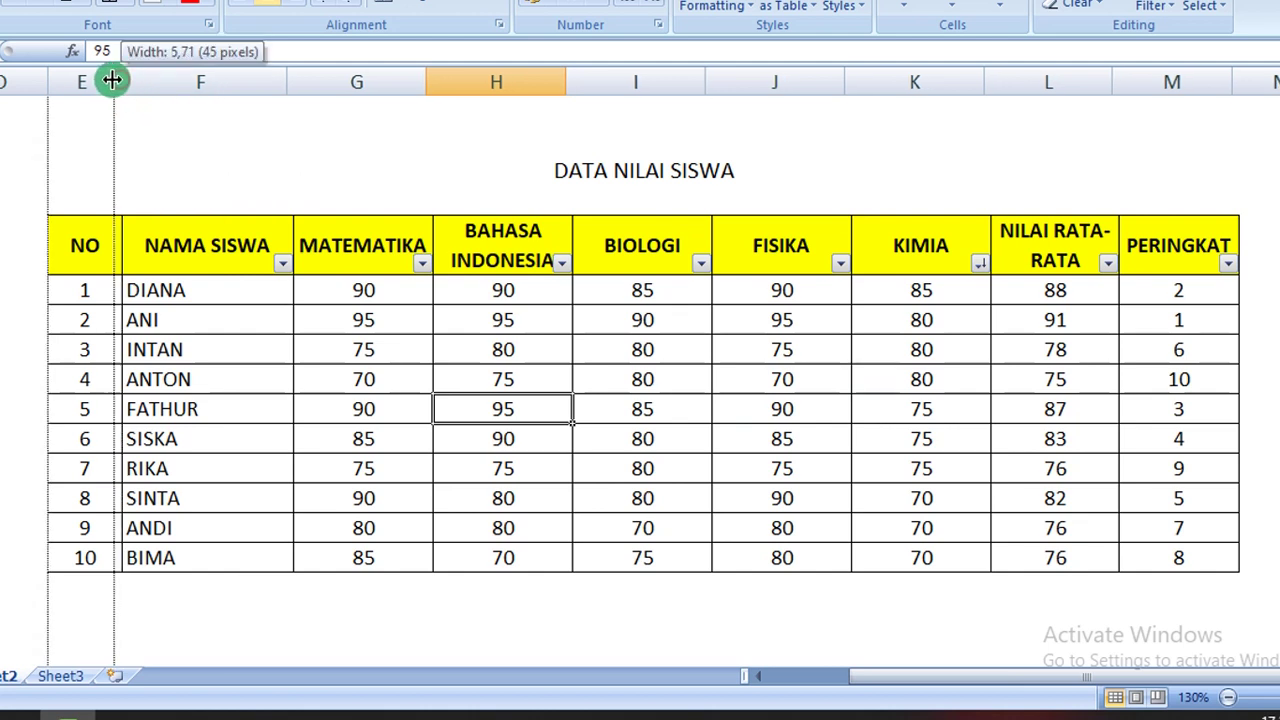